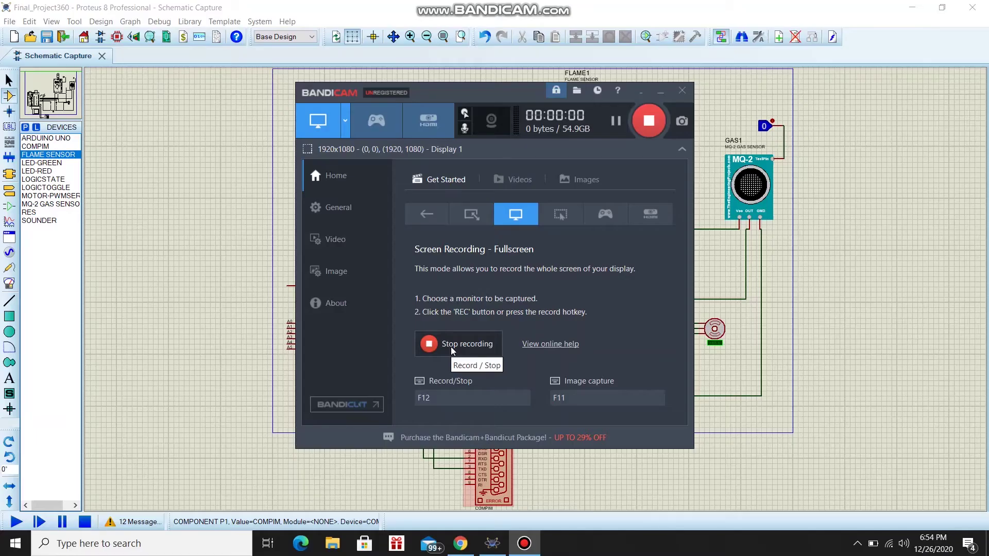
- Minimise the Bandicam recorder to reveal the Final_Project360 fire alarm schematic
click(661, 92)
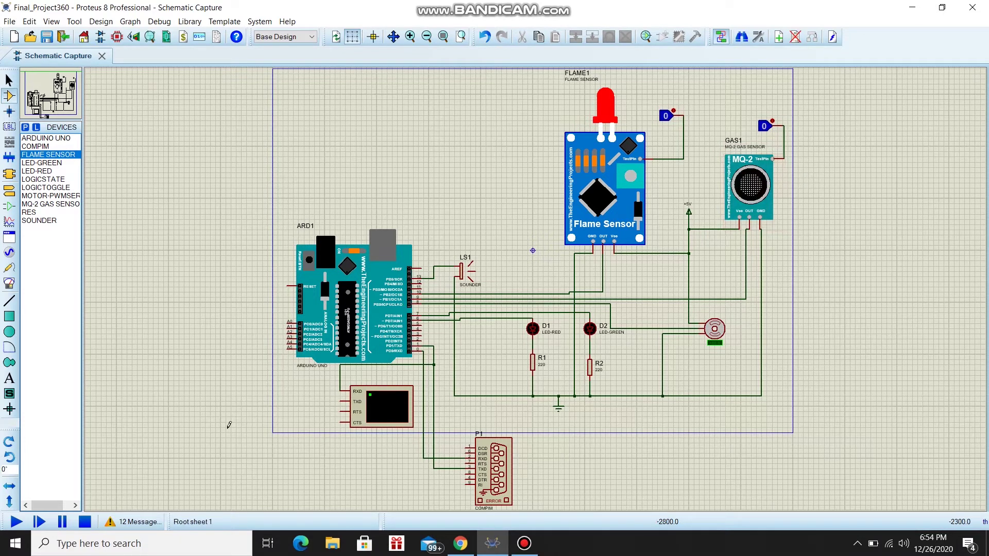
- Run the simulation until the terminal reads Flame Value 0, Smoke Value 0, NO FIRE
click(16, 520)
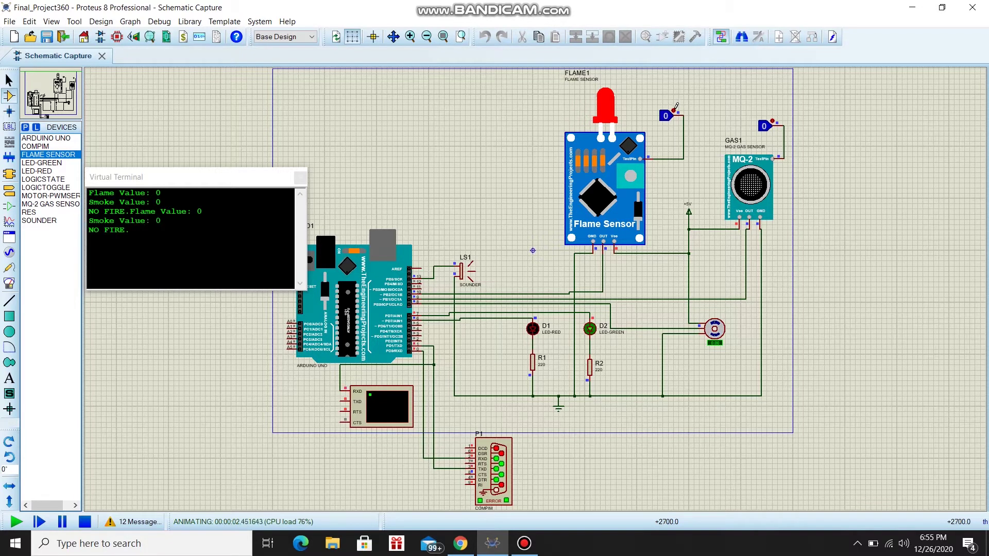
- Toggle the FLAME1 and GAS1 logic inputs to 1, triggering FIRE ALARM ON!!!!
click(675, 108)
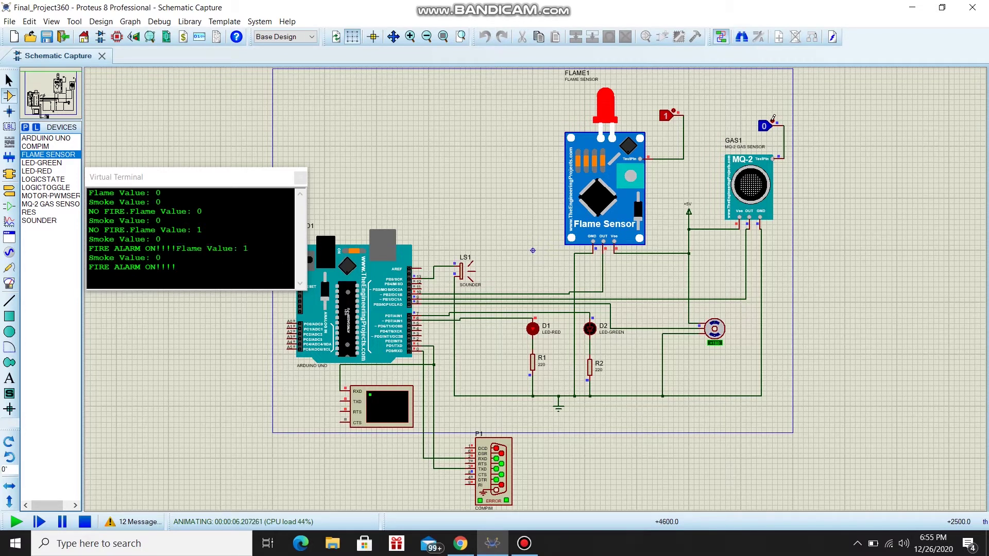
click(768, 124)
- Reveal the Final_project_360 sketch and scroll through its pin setup into loop()
click(523, 546)
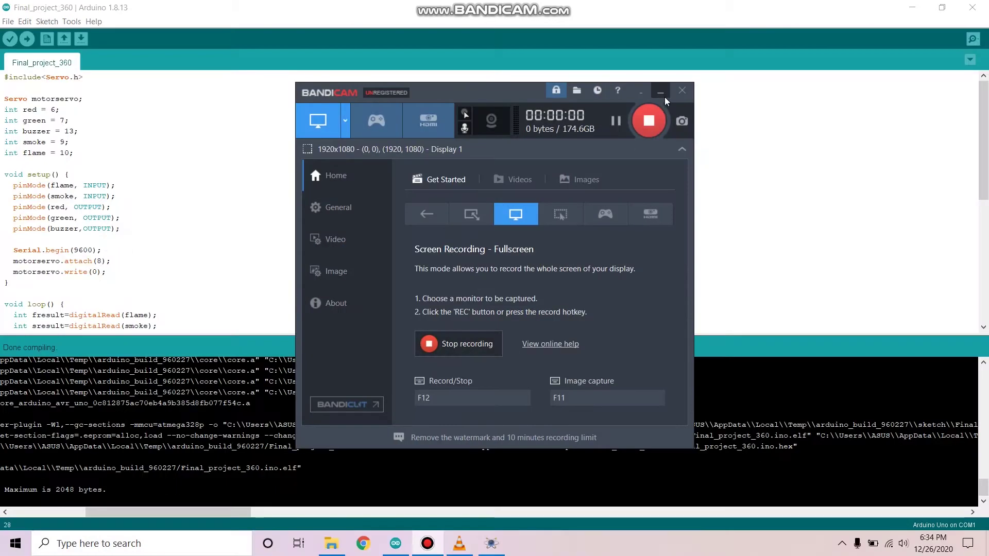
click(661, 93)
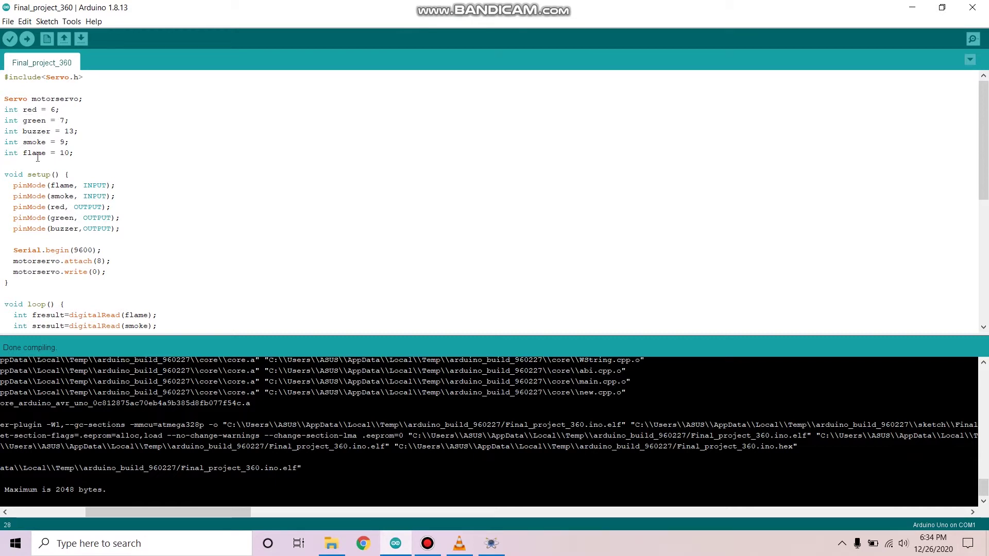
scroll(38, 121, down, 2)
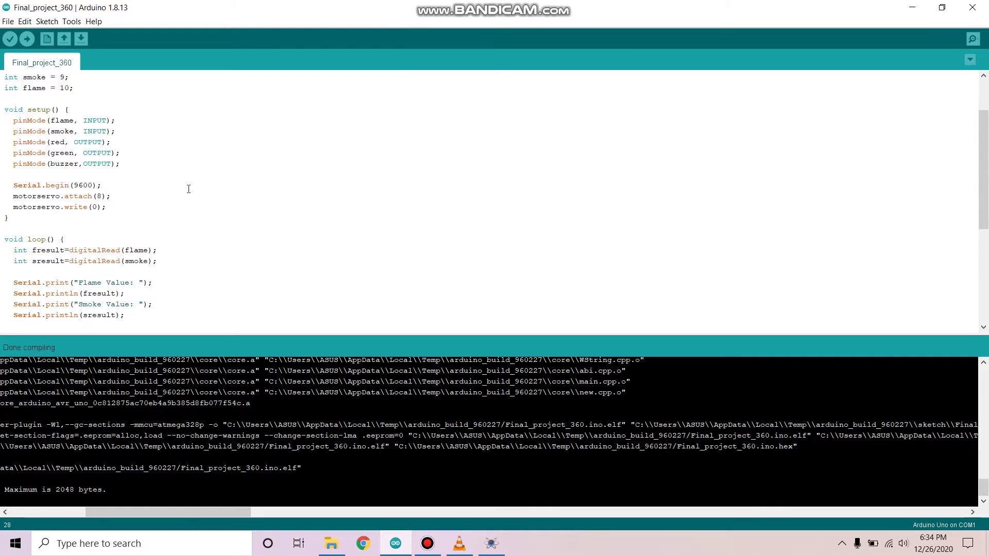
scroll(196, 186, down, 3)
scroll(34, 125, down, 1)
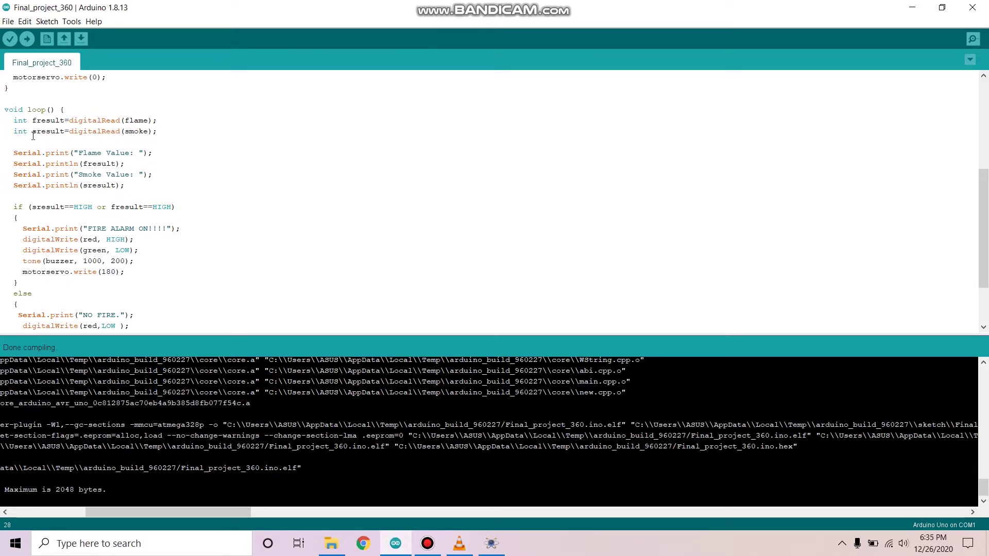
- Scroll through the loop's alarm and NO FIRE branches down to delay(2000)
scroll(188, 156, down, 1)
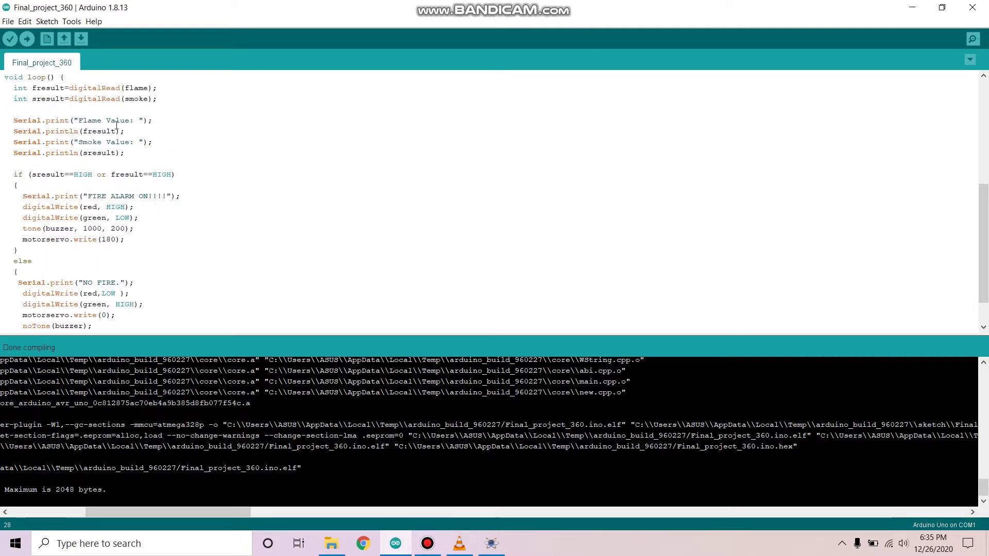
scroll(224, 147, down, 1)
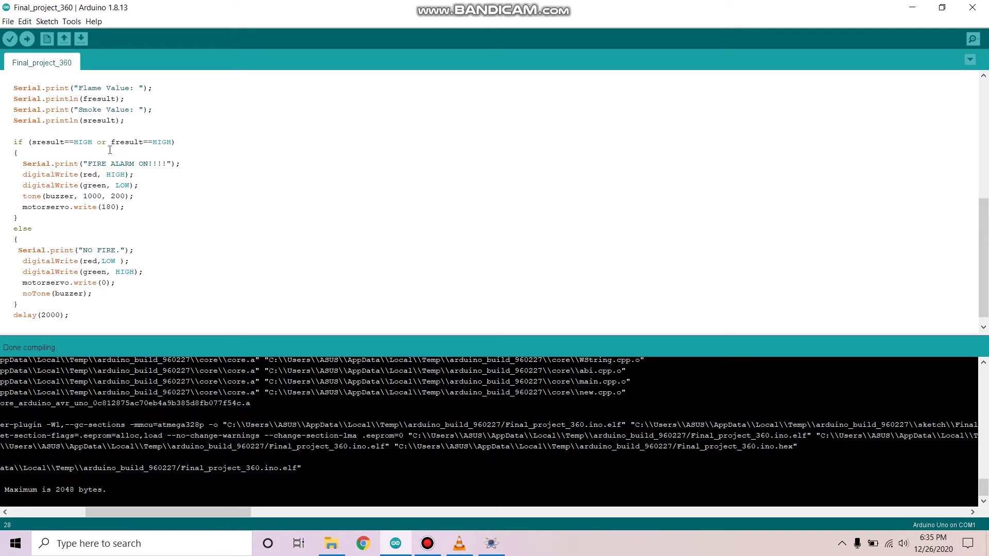
scroll(173, 136, down, 1)
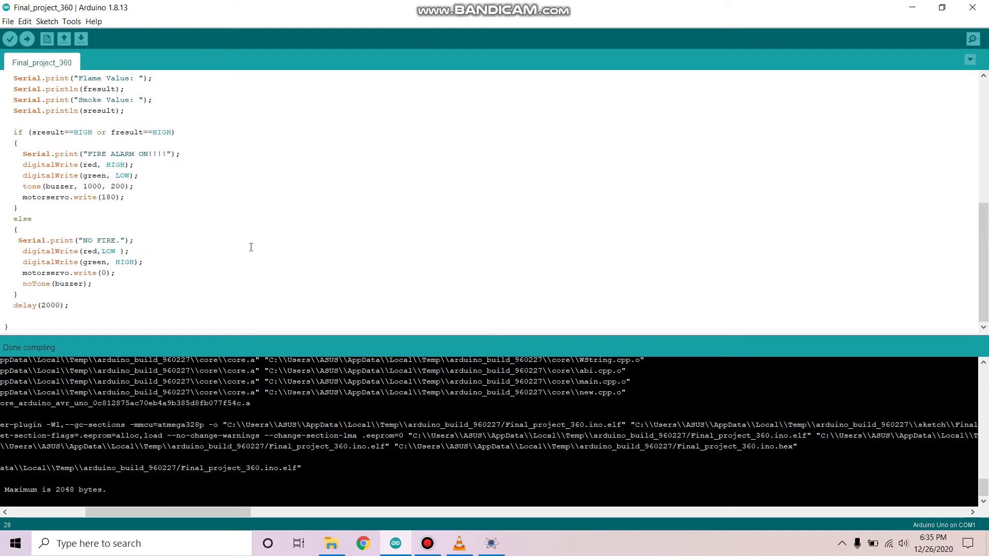
- Return to Proteus, rerun the simulation and reopen Debug > Virtual Terminal
click(491, 543)
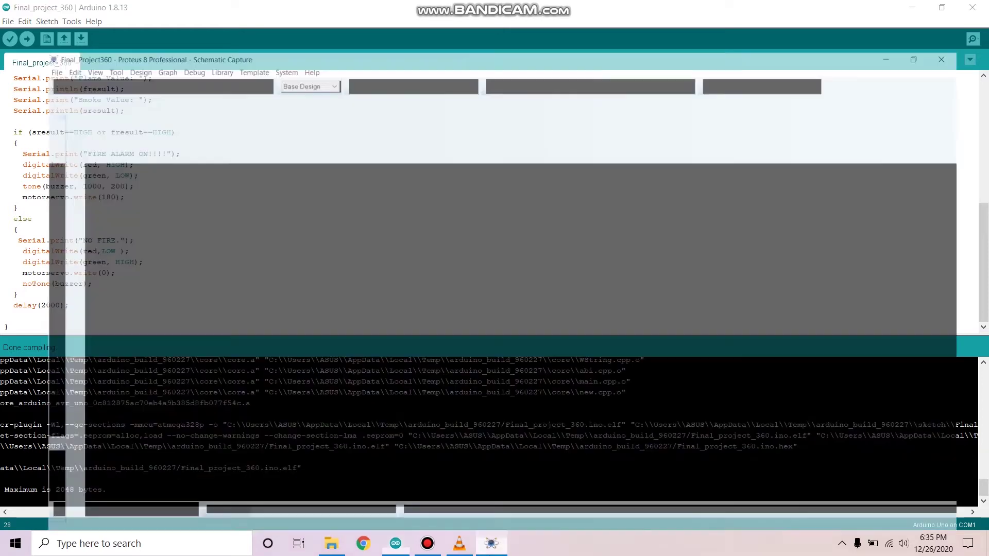
click(16, 522)
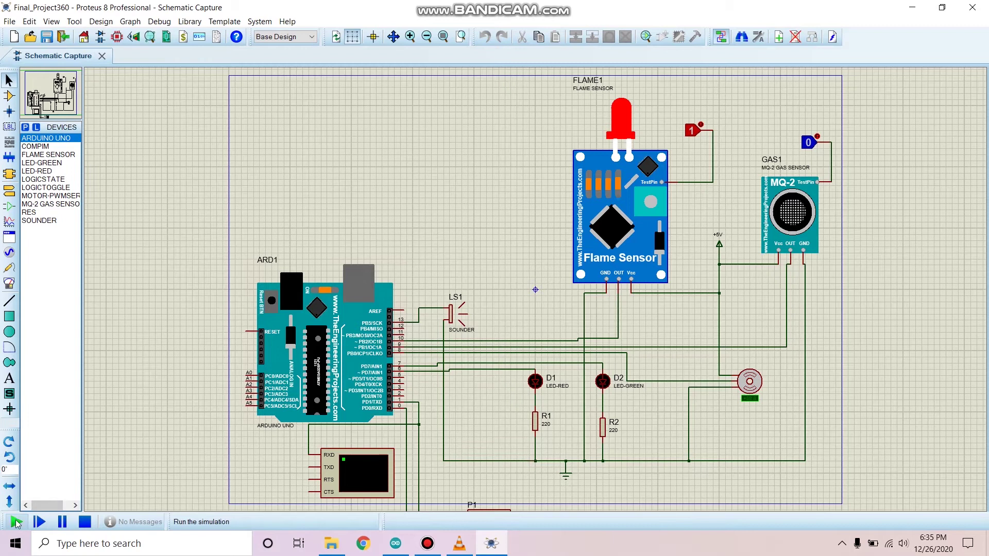
click(160, 22)
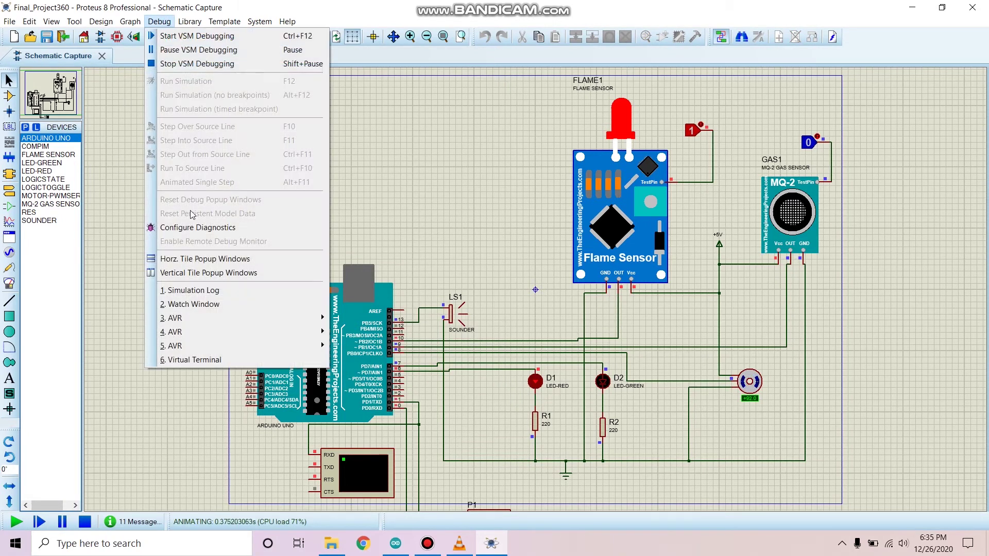
click(179, 360)
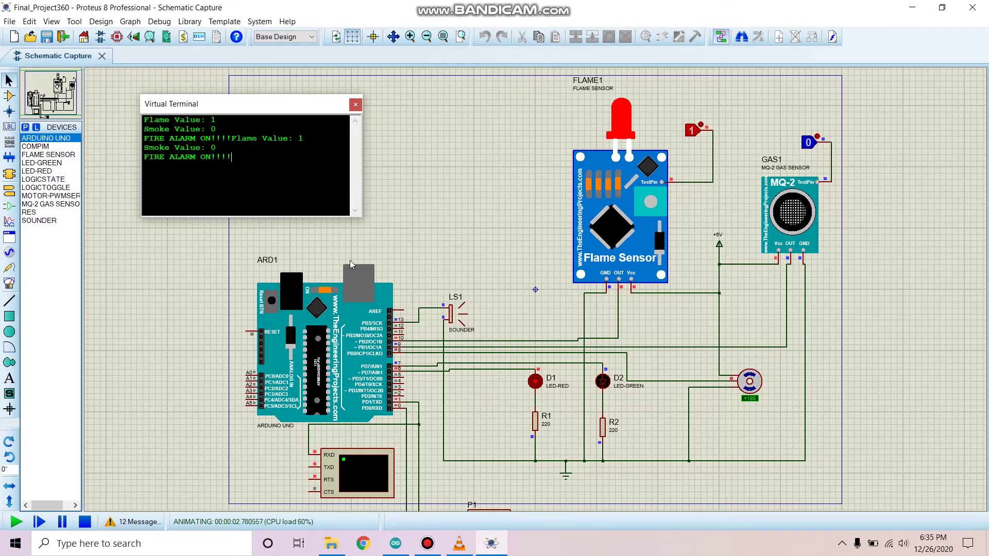
- Bring up the LabVIEW front panel and select the Smoke Chart, Smoke and Flame lights
click(427, 544)
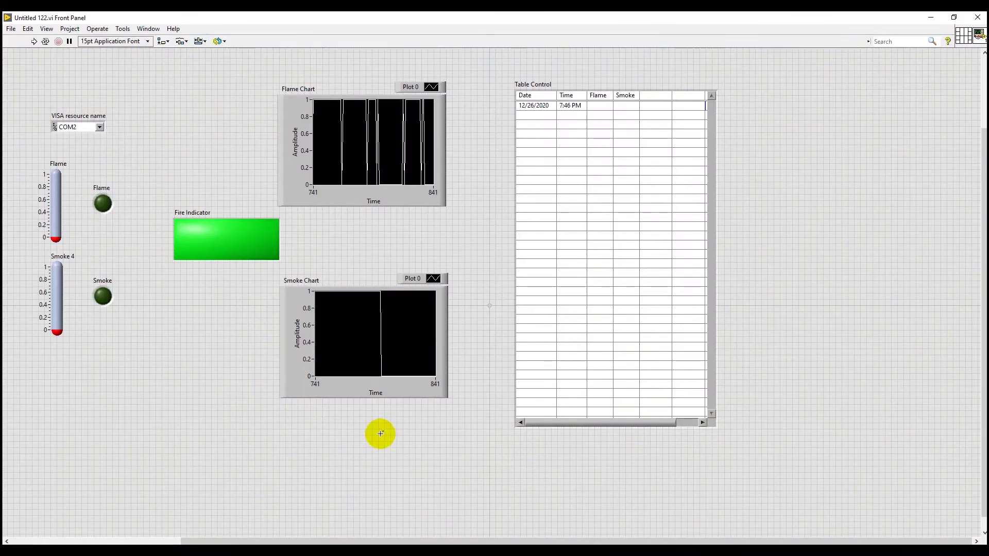
drag(381, 433, 236, 325)
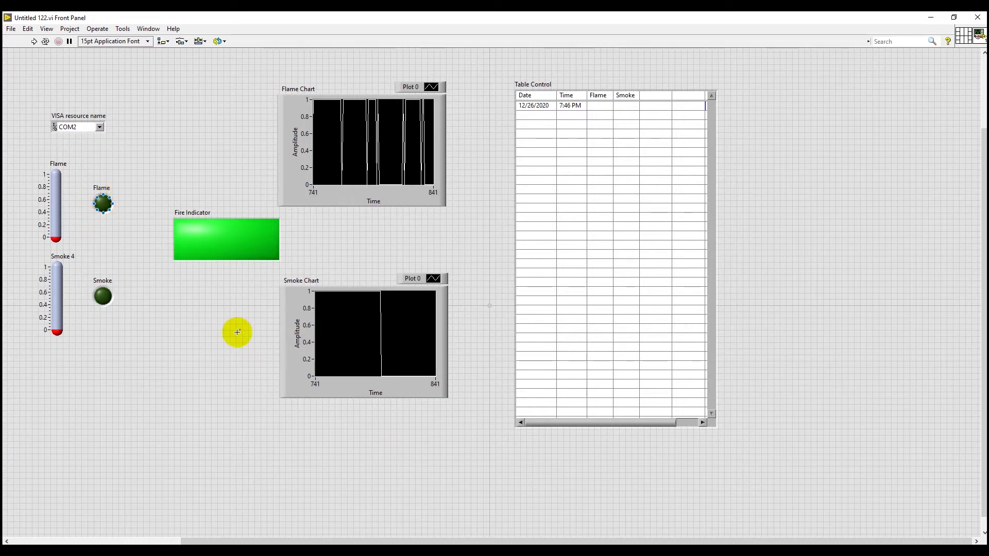
click(101, 297)
click(128, 251)
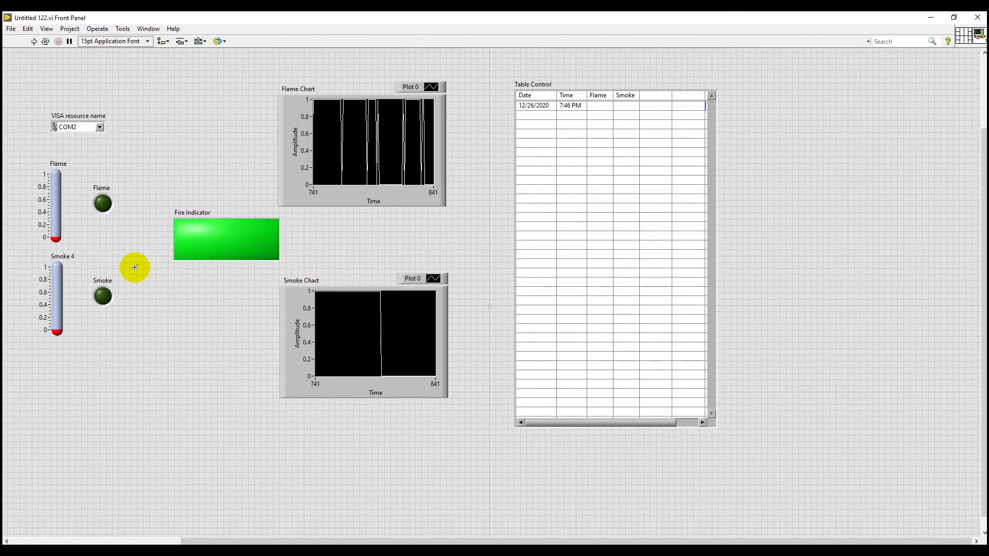
click(104, 210)
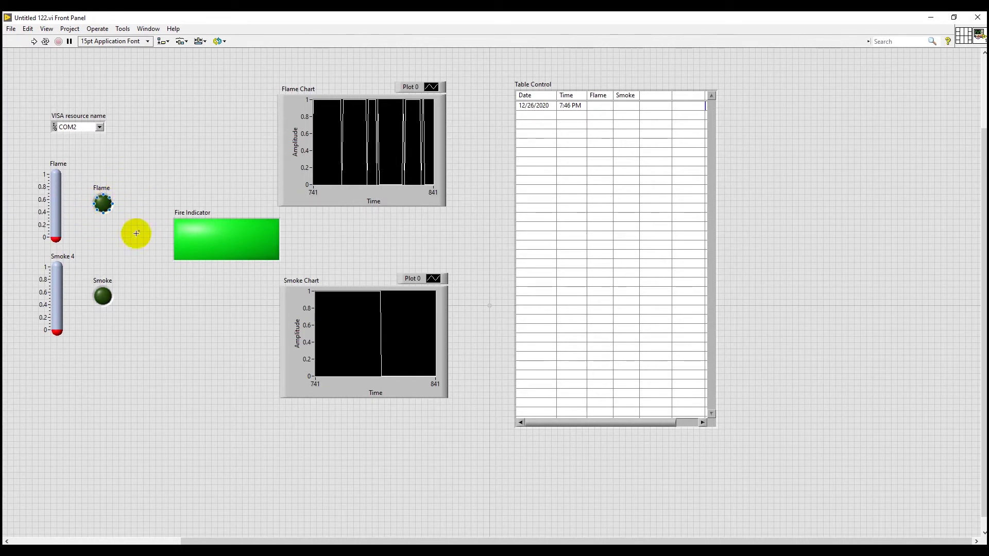
- Point out the Fire Indicator, Smoke LED, Smoke Chart and Flame Chart legend
click(208, 213)
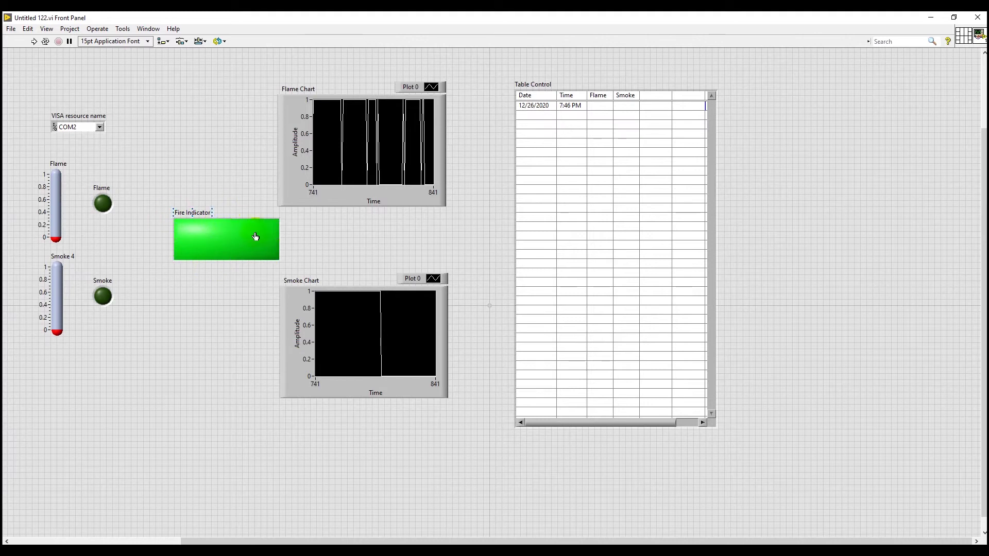
click(188, 260)
click(97, 281)
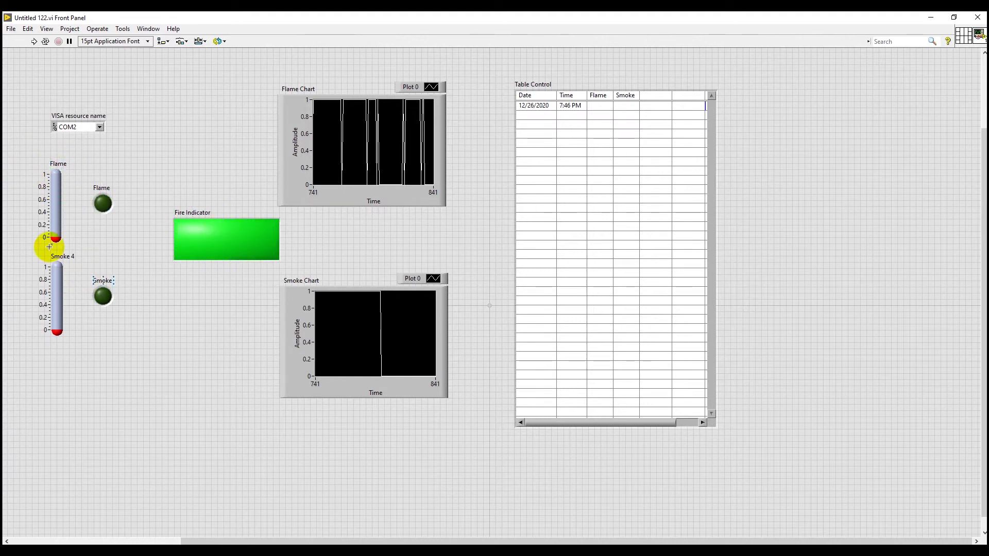
click(411, 350)
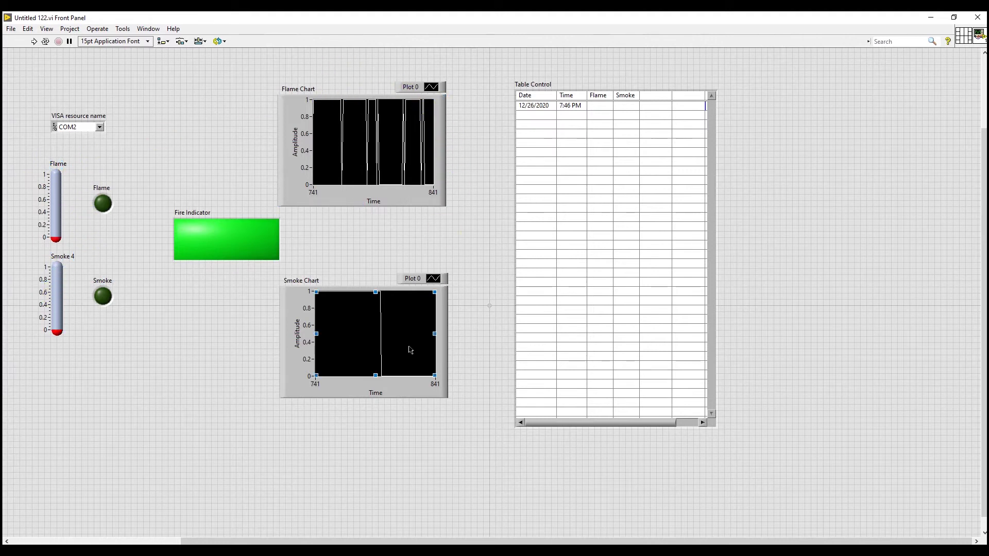
click(410, 86)
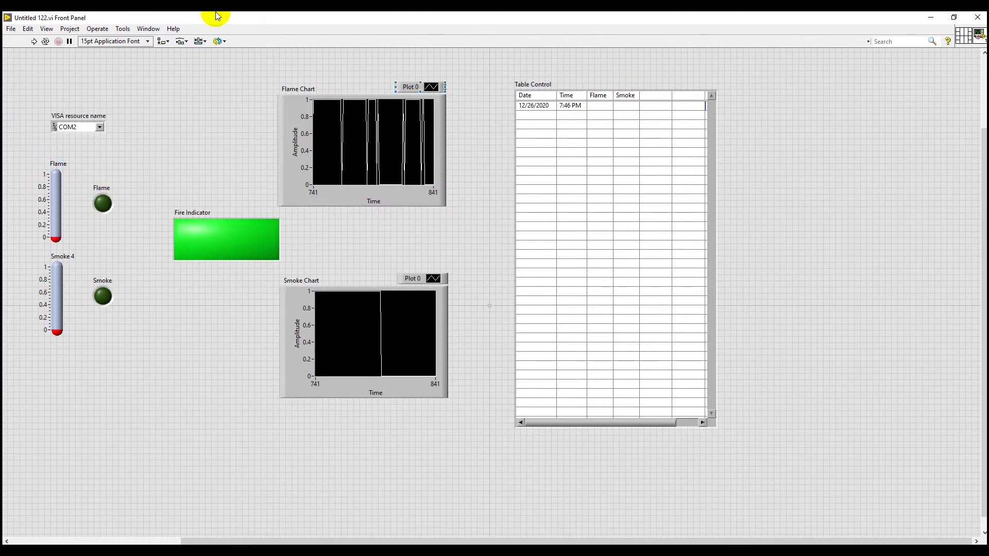
- Run the VI continuously and start the Proteus simulation with both inputs at 0
click(46, 41)
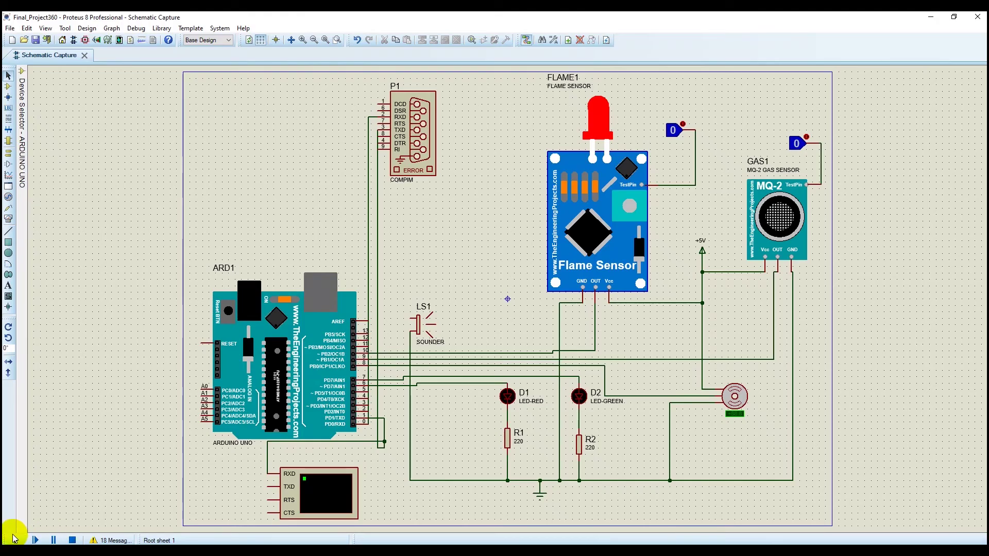
click(16, 539)
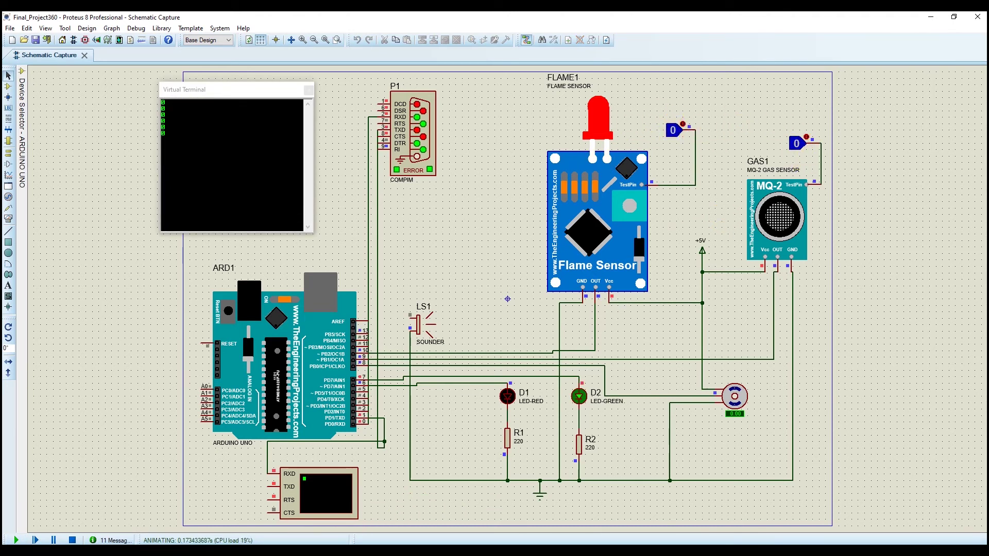
key(alt+Tab)
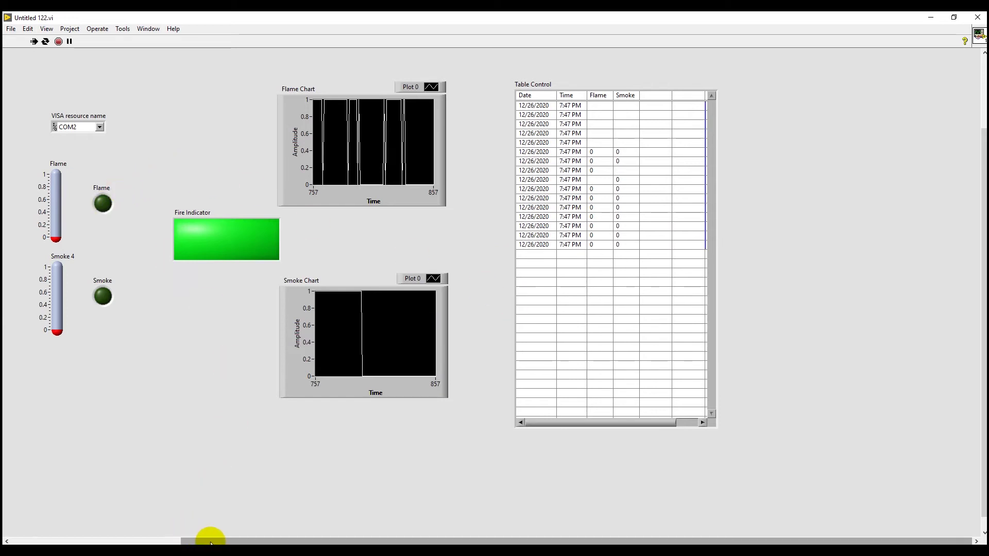
- Toggle the flame and smoke test inputs to 1, checking LabVIEW's alarms after each
key(alt+Tab)
click(689, 128)
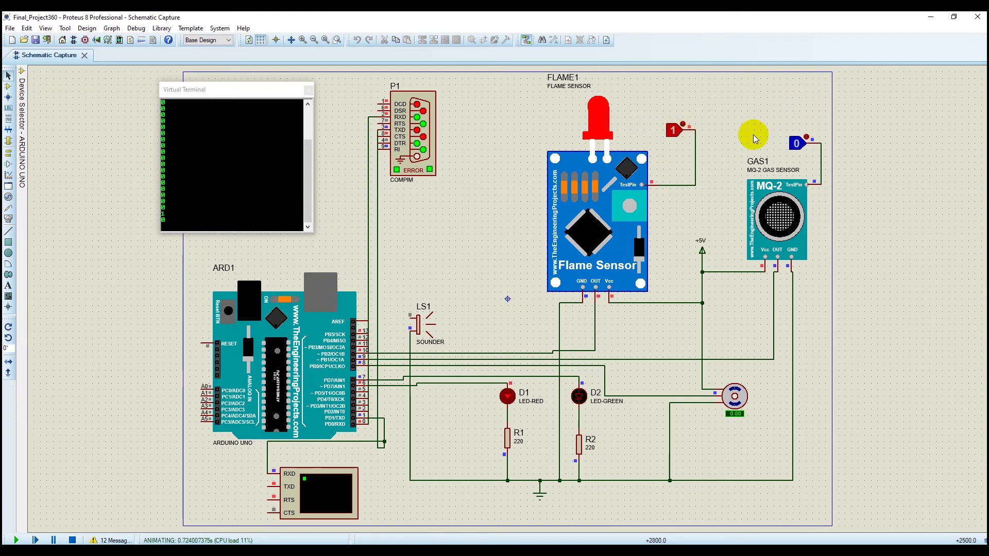
click(937, 18)
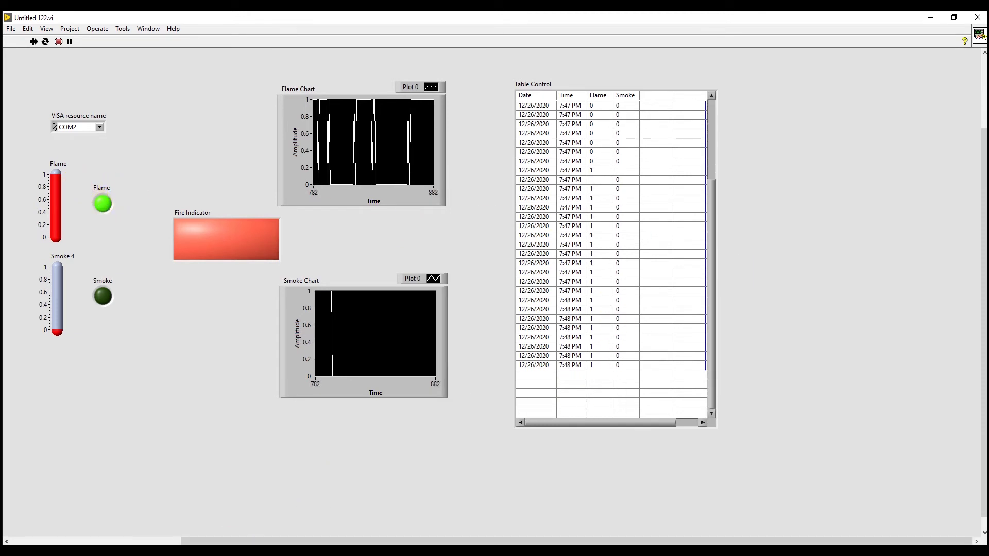
key(alt+Tab)
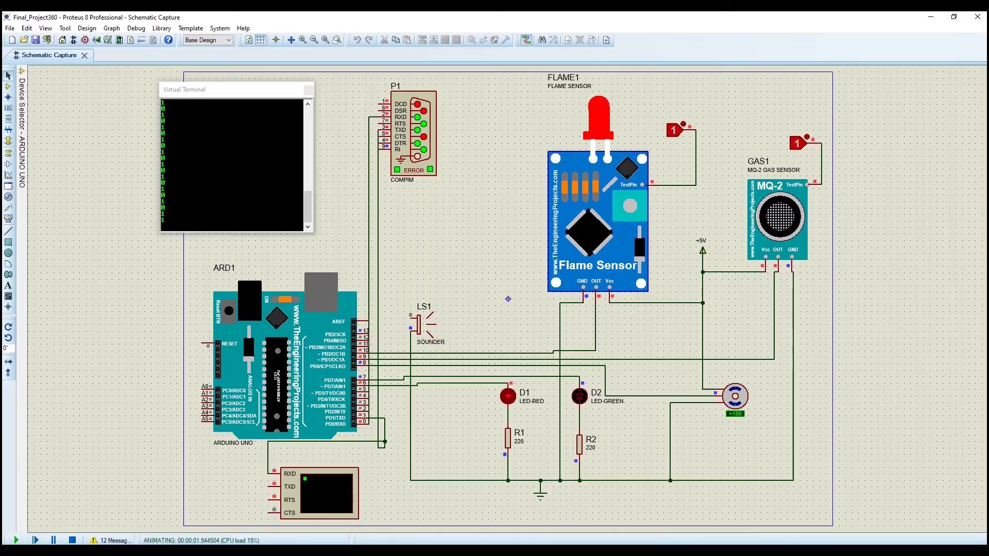
key(alt+Tab)
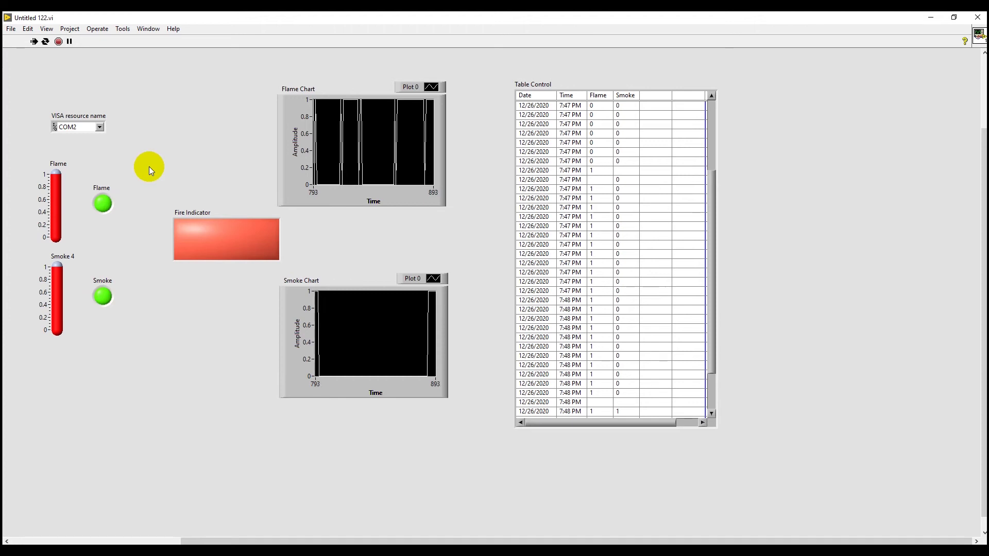
- Show the block diagram, undo the stray wire branch, and wire Scan From String to the comparison
click(148, 29)
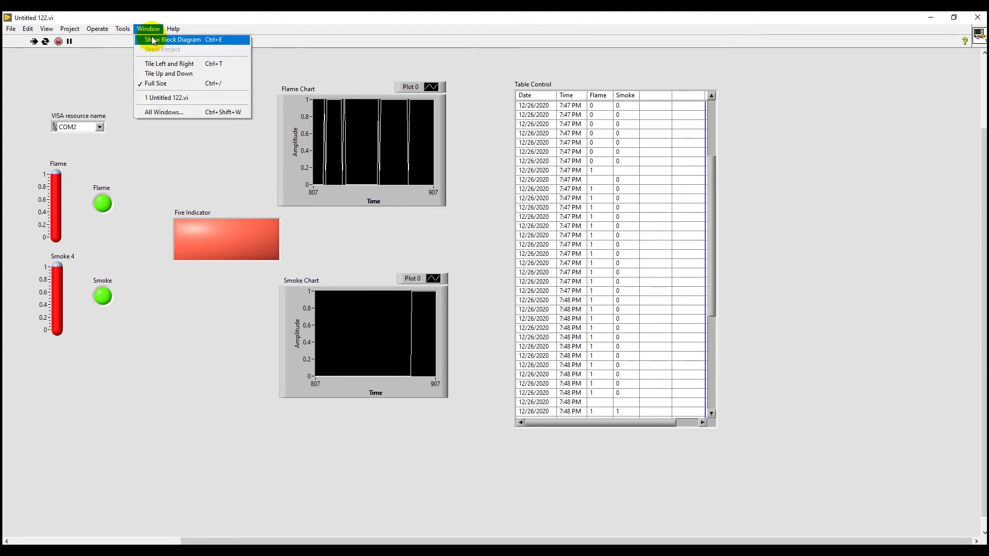
click(152, 40)
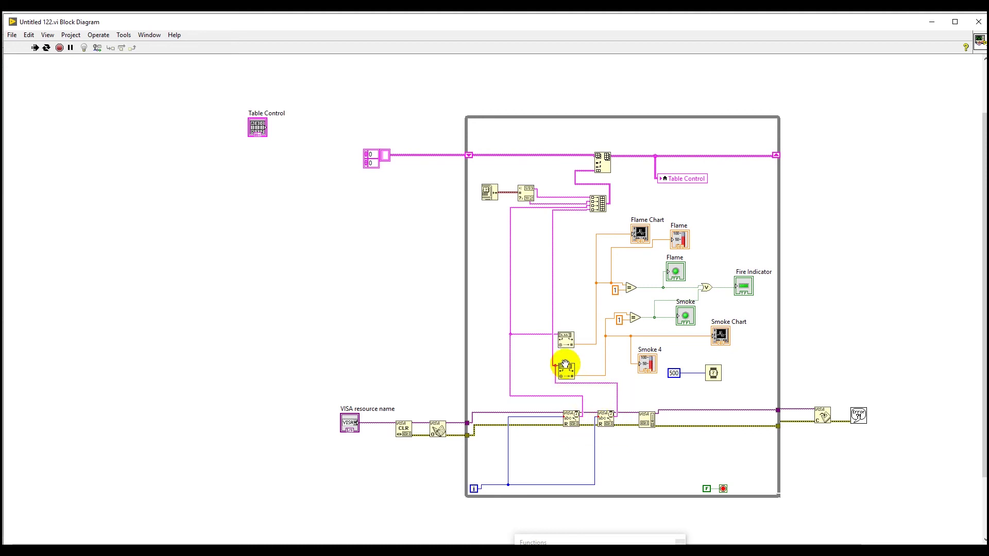
key(ctrl+z)
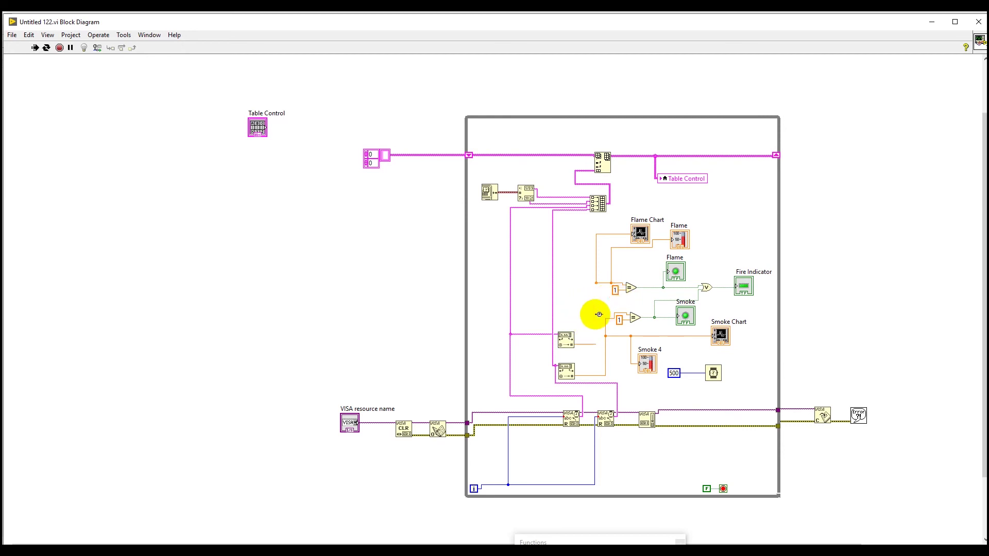
click(625, 284)
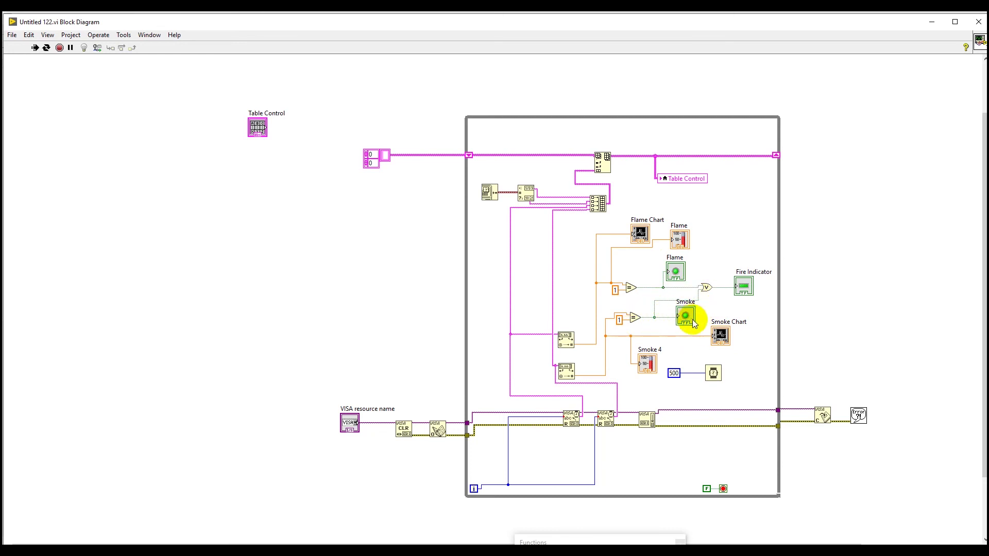
click(654, 318)
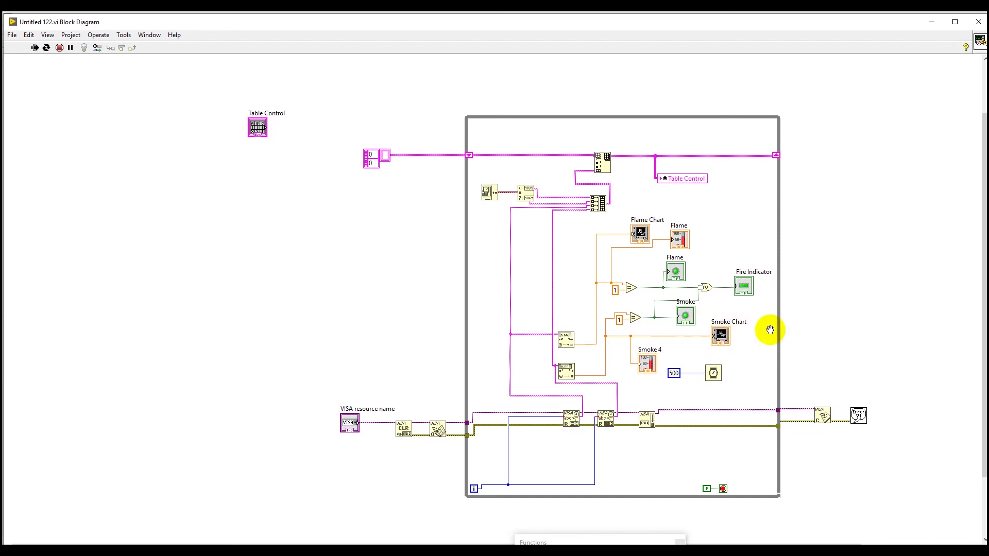
click(548, 210)
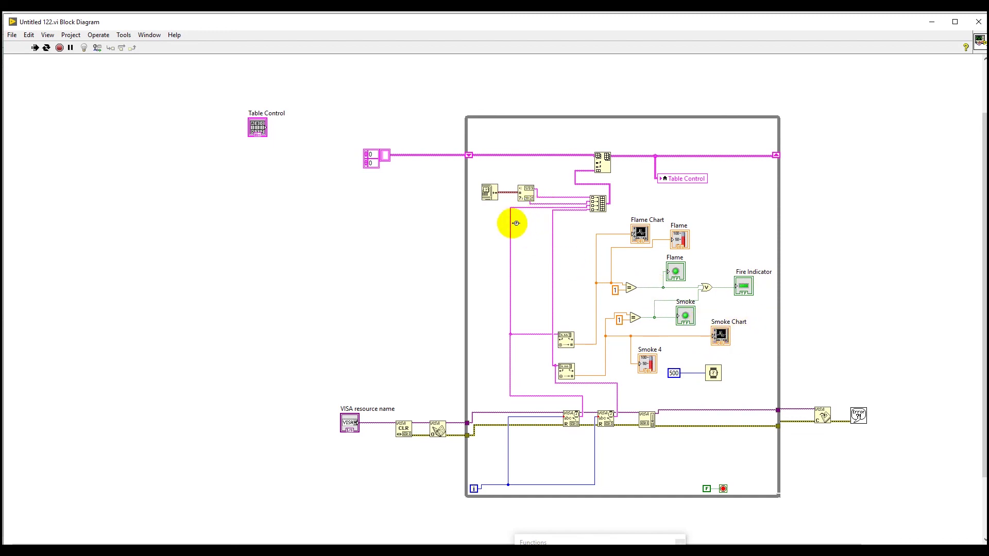
key(Delete)
key(ctrl+z)
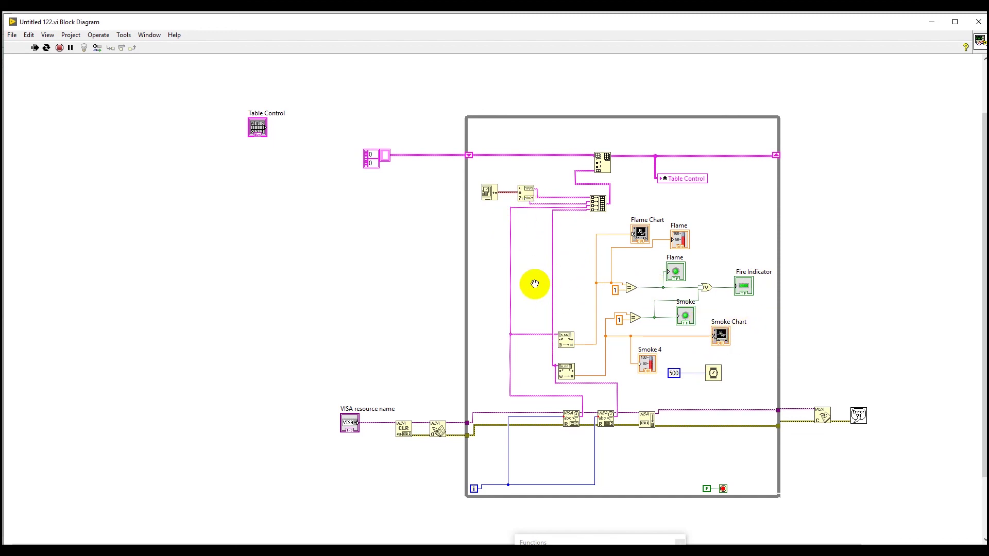